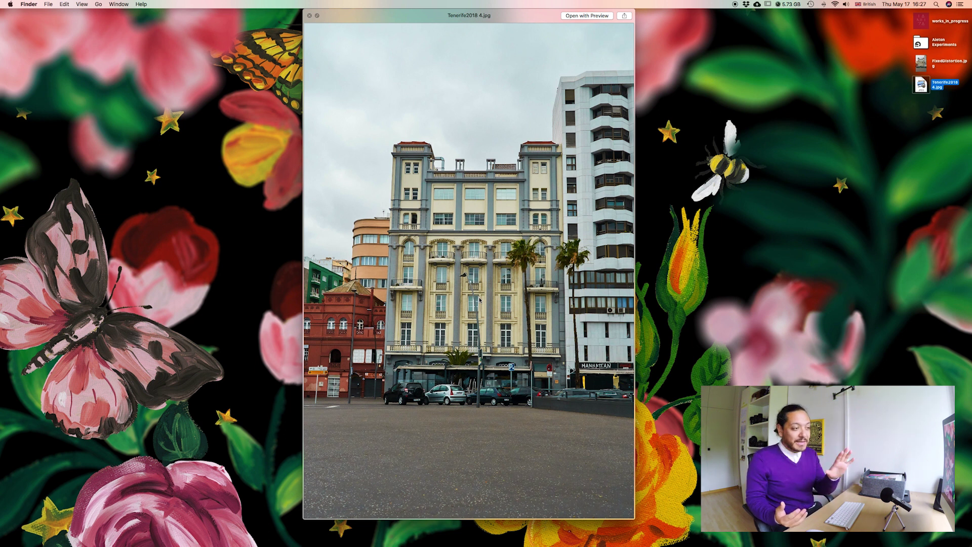
Close the Quick Look preview of Tenerife2018 4.jpg
key("space")
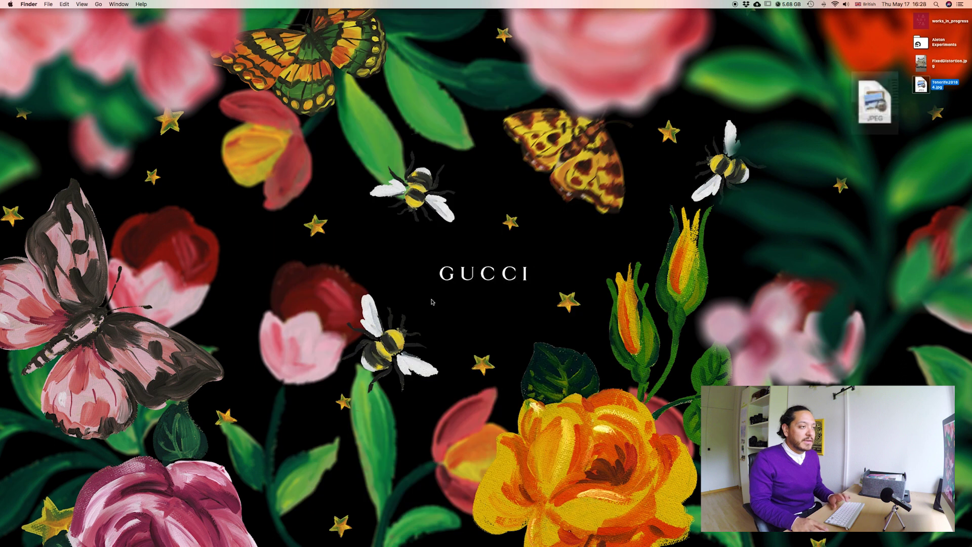
Deselect the Tenerife photo on the desktop and bring up Capture One from the Dock
left_click(425, 319)
mouse_move(440, 538)
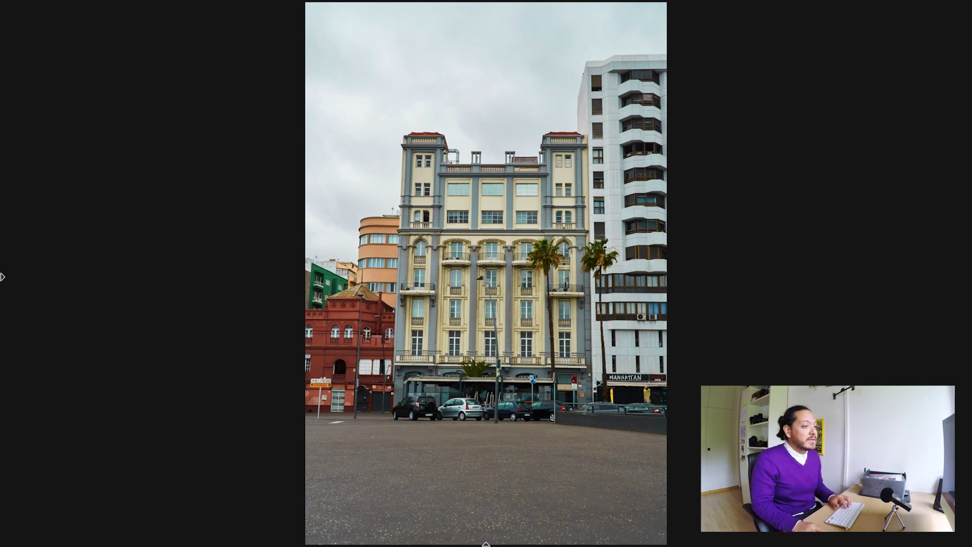
Show the Color tools and boost the teal range's saturation
left_click(2, 277)
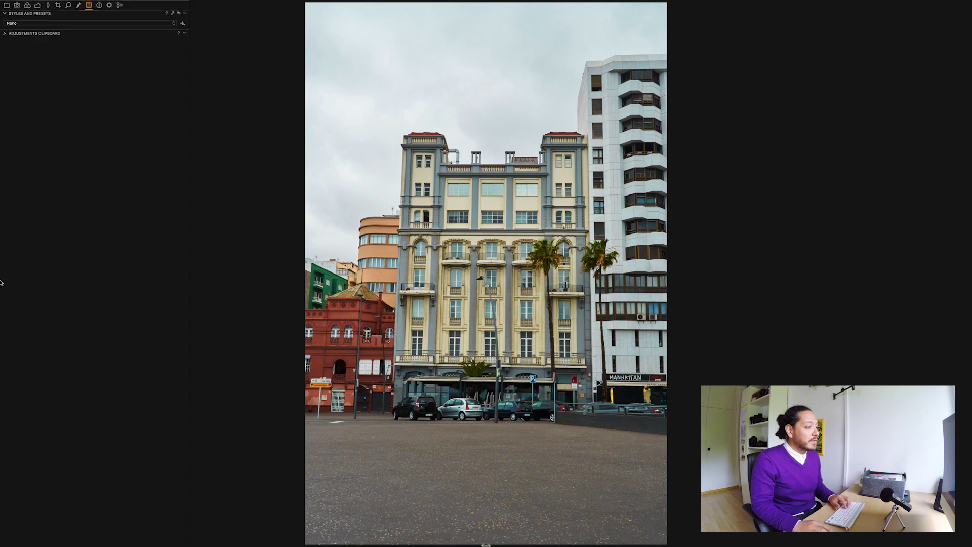
left_click(38, 6)
left_click(27, 5)
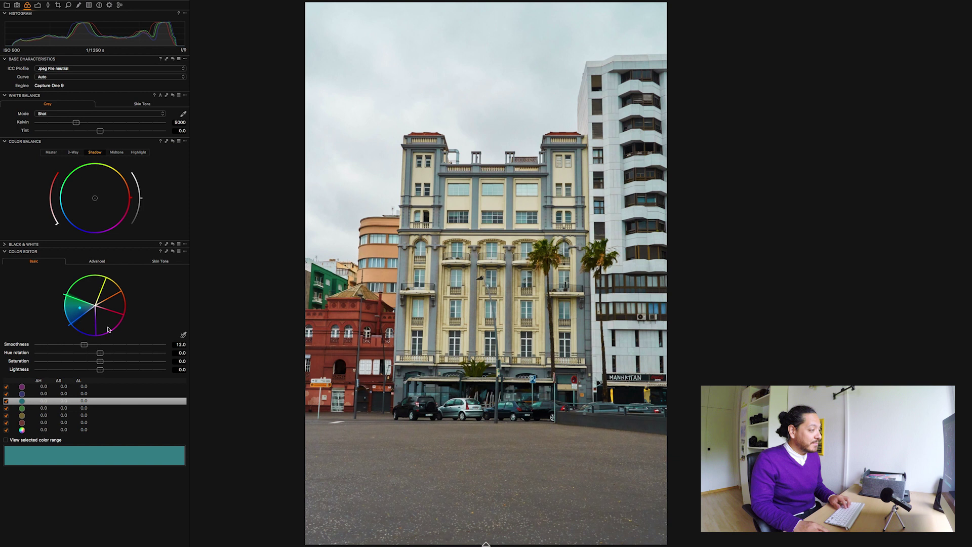
left_click_drag(101, 361, 166, 355)
Rotate the blue range's hue to -19.7 and shift the yellow range's hue
left_click(87, 322)
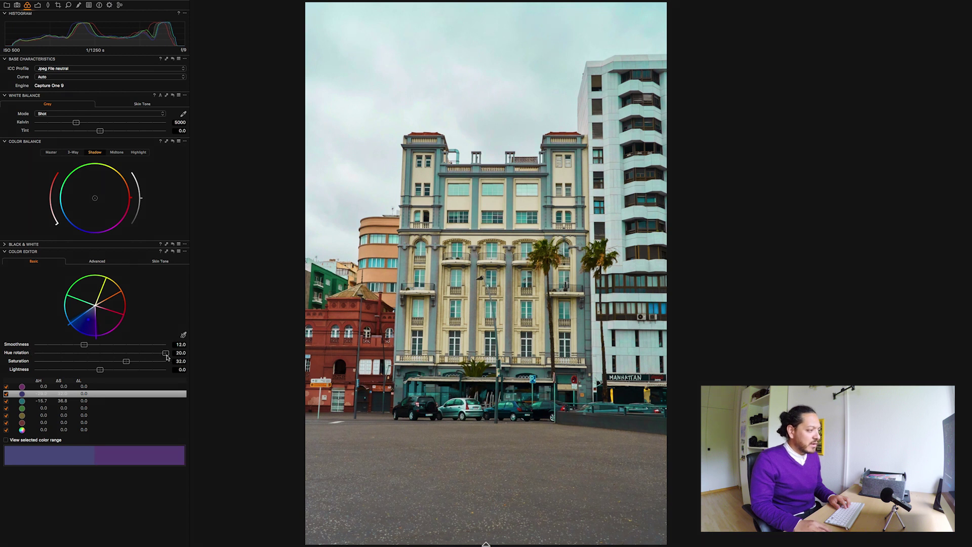
left_click_drag(162, 354, 36, 354)
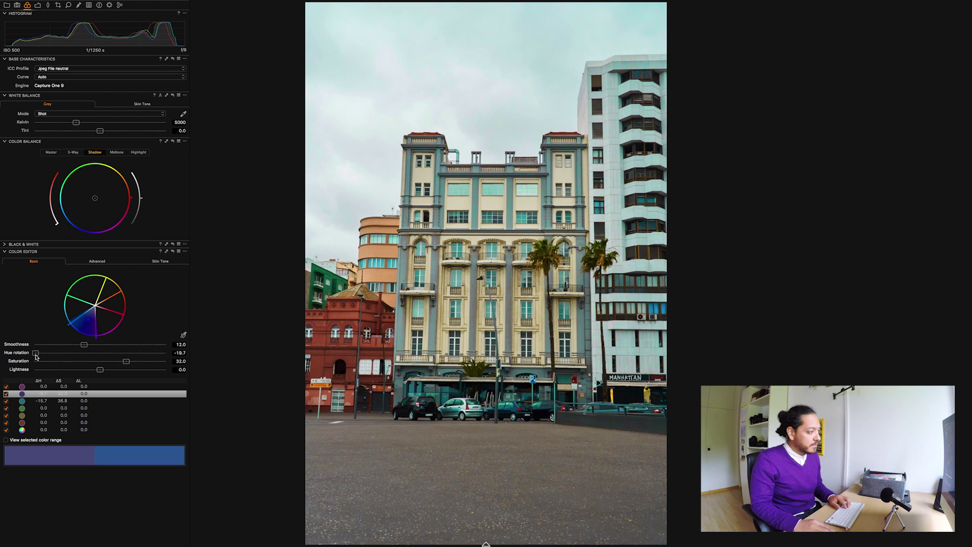
left_click(113, 291)
left_click_drag(100, 353, 60, 355)
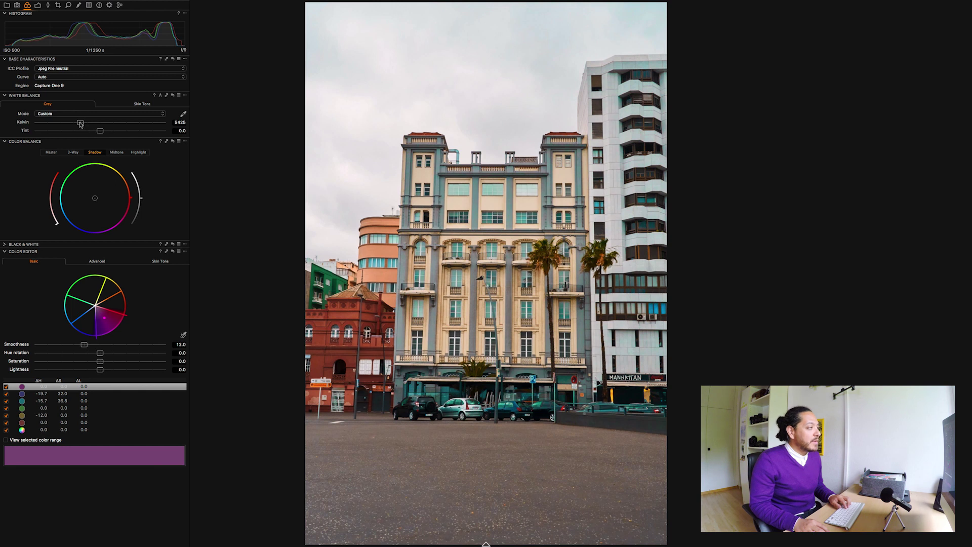
Hide the tools panel and apply a Keystone correction with guides on the building's four corners
key("super+t")
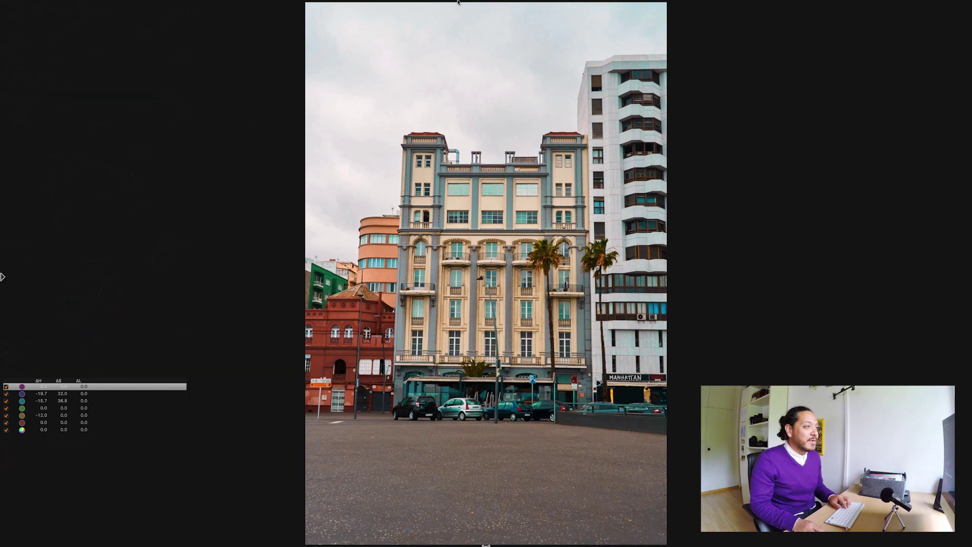
mouse_move(458, 2)
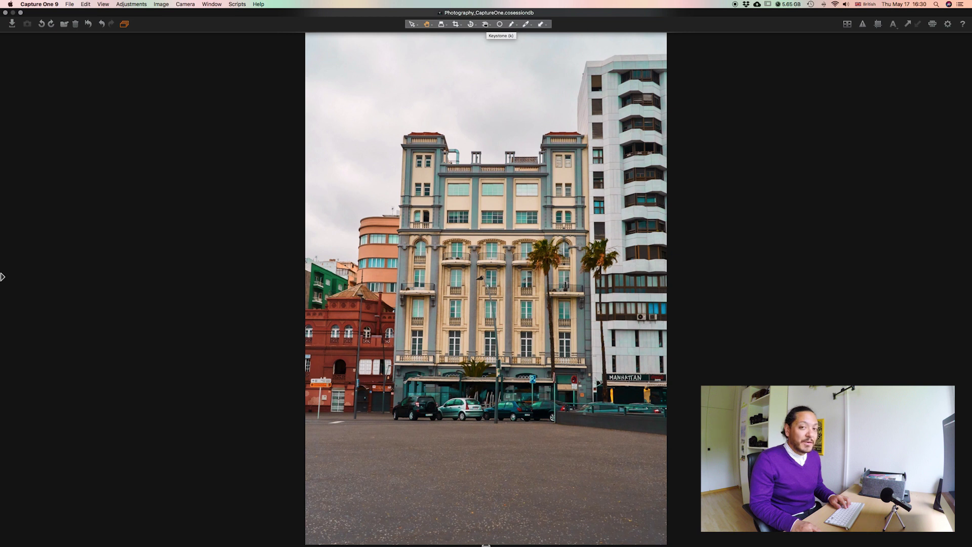
left_click(486, 24)
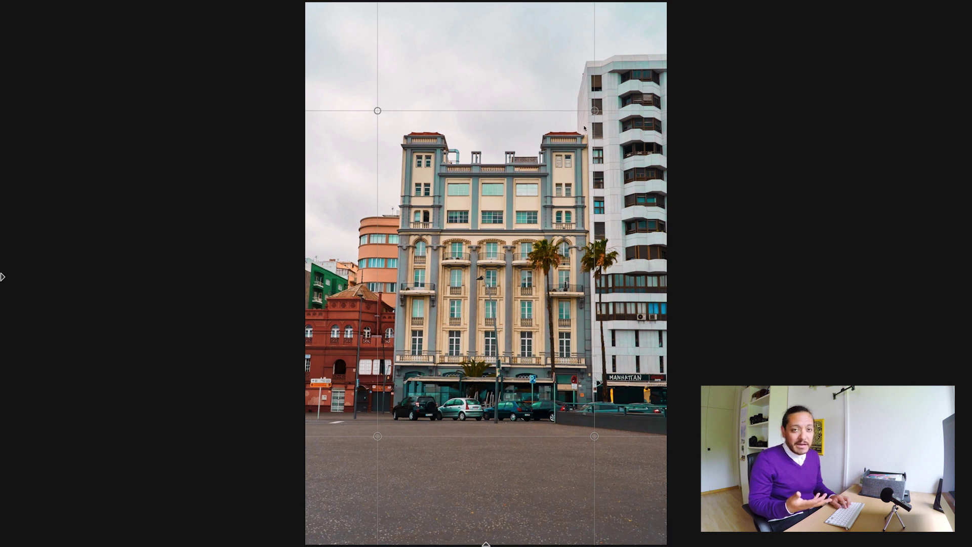
left_click_drag(595, 110, 587, 144)
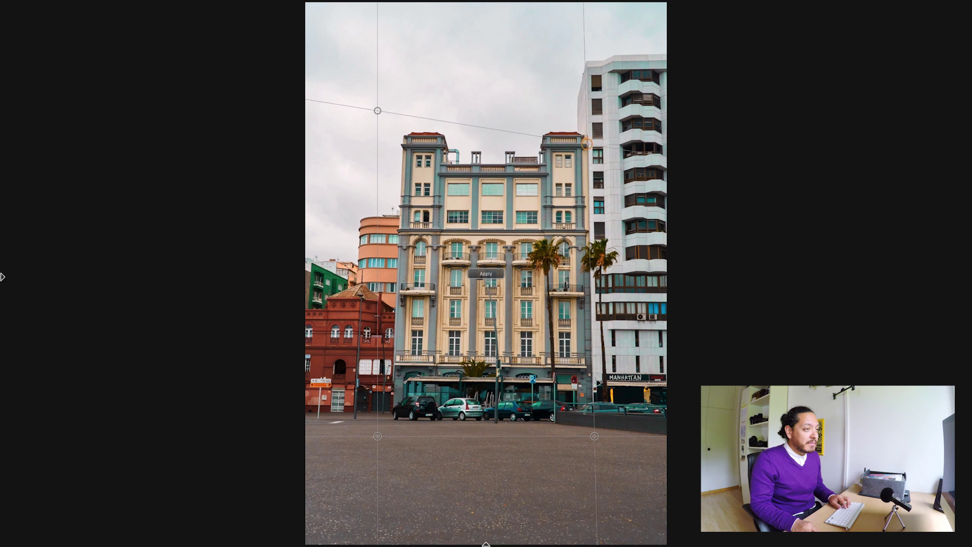
left_click_drag(377, 110, 402, 145)
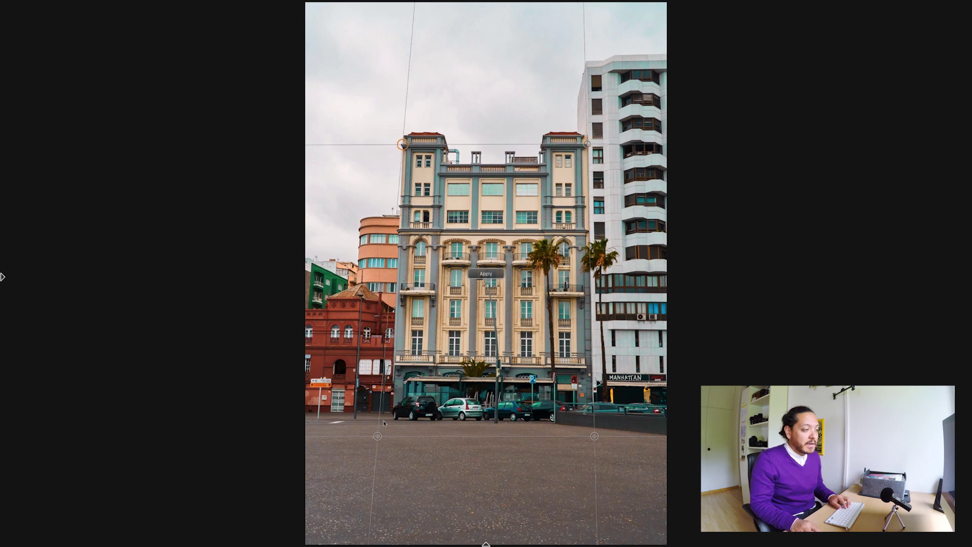
left_click_drag(378, 436, 394, 363)
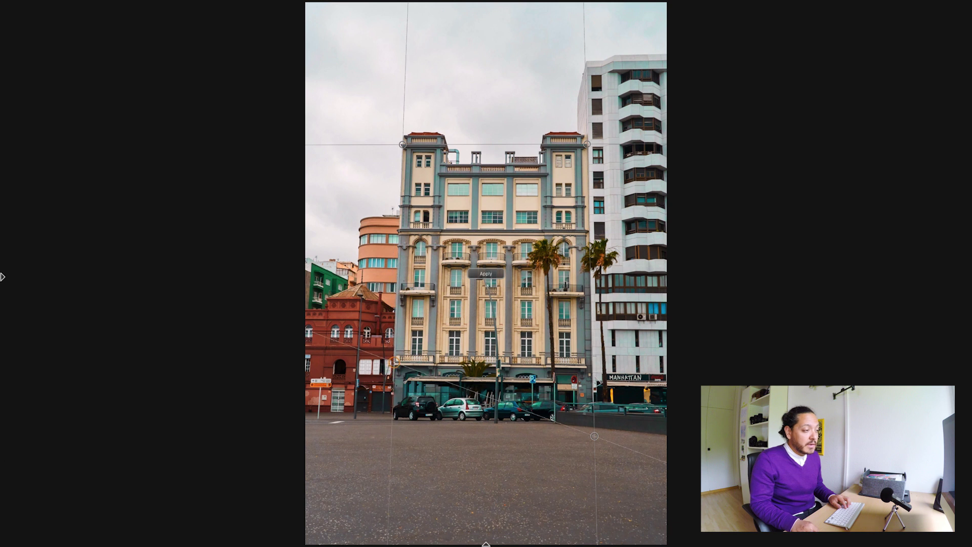
left_click_drag(594, 437, 592, 364)
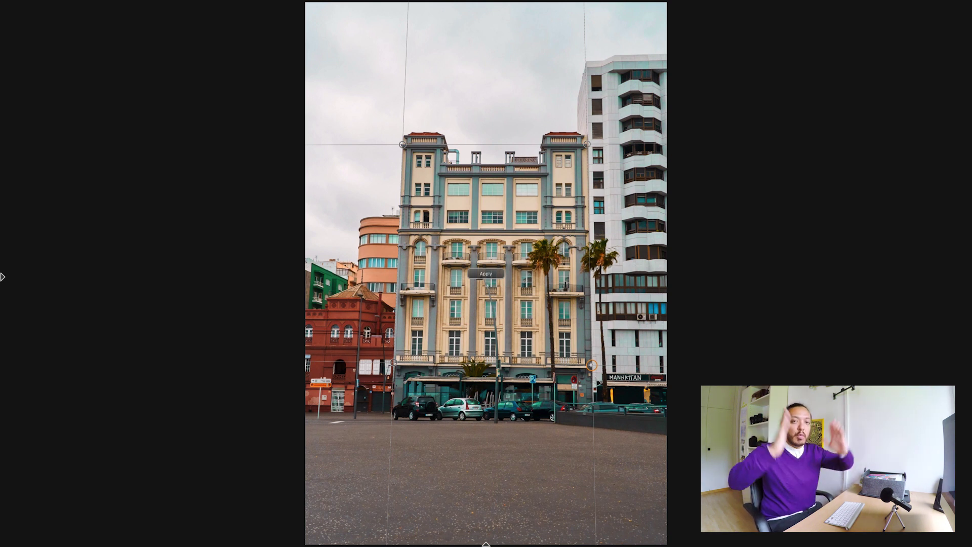
left_click(485, 274)
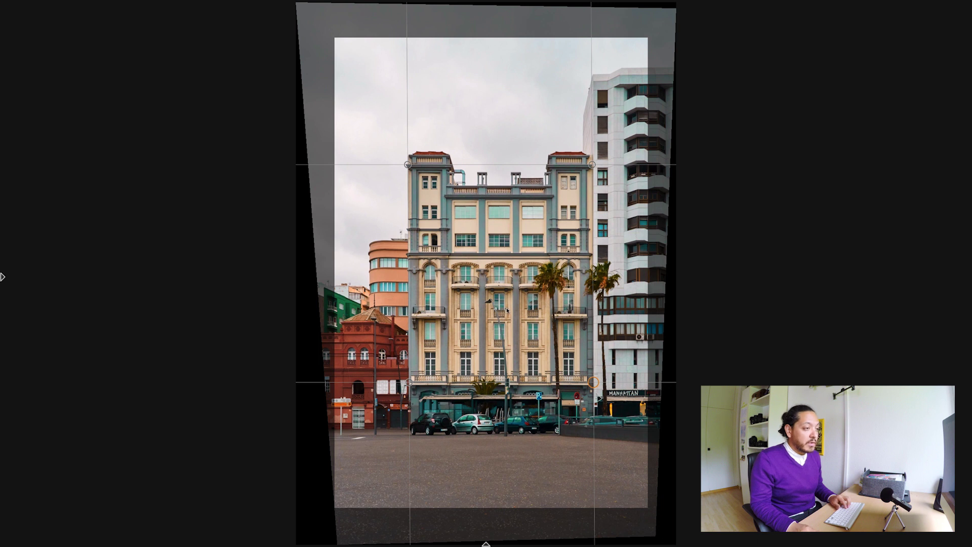
Accept the keystone correction and tighten the crop frame around the building
key("Return")
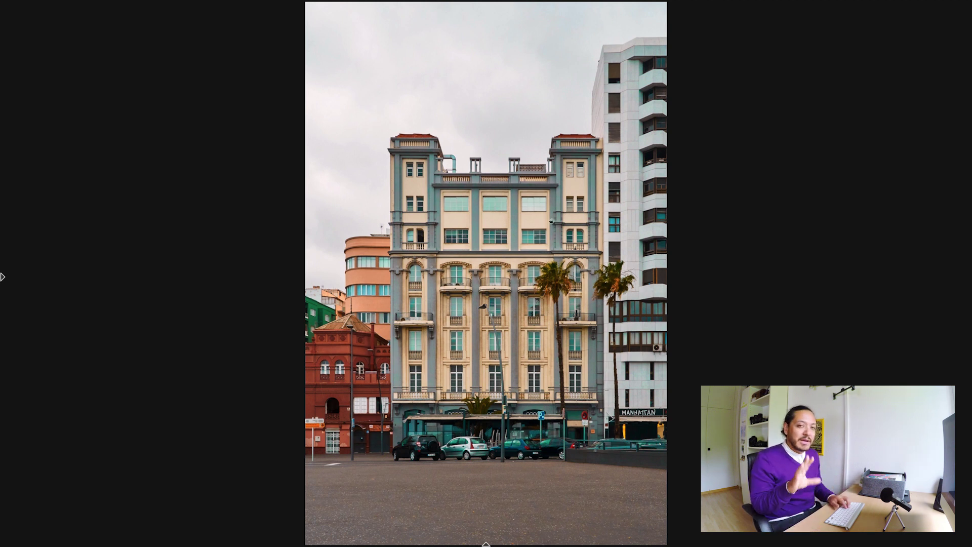
key("r")
left_click_drag(334, 38, 342, 61)
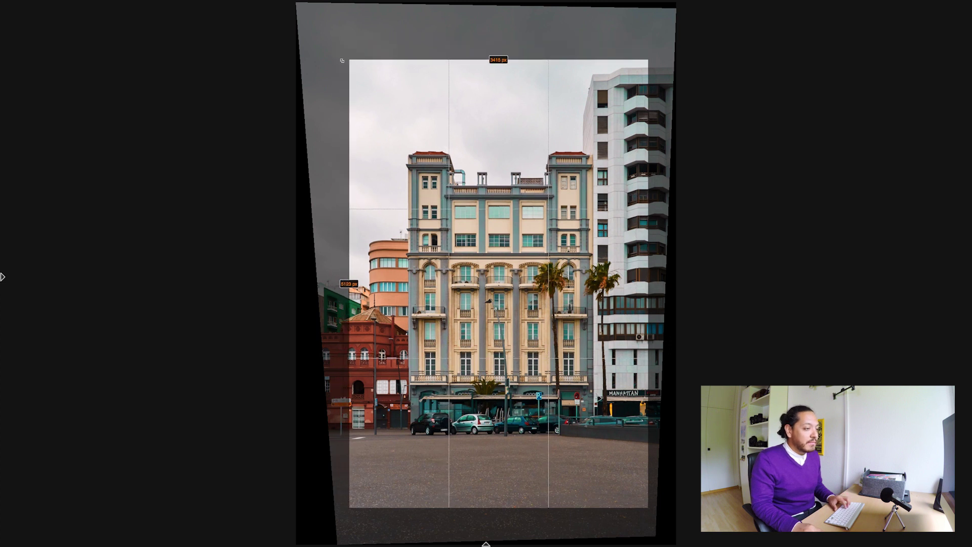
left_click_drag(499, 281, 481, 296)
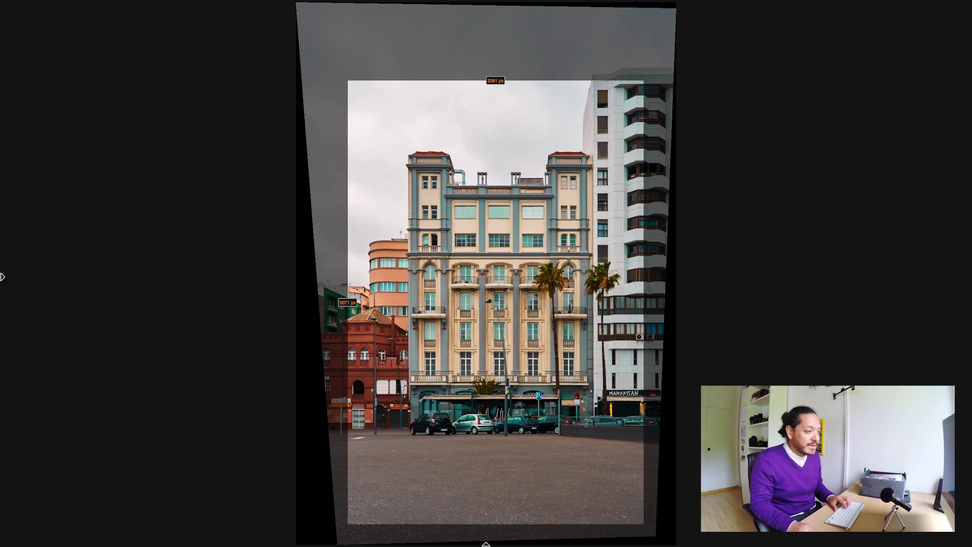
mouse_move(481, 300)
left_mouse_down()
mouse_move(485, 311)
mouse_move(492, 306)
left_mouse_up()
Confirm the tightened crop and set the crop ratio to 1 x 1
key("Return")
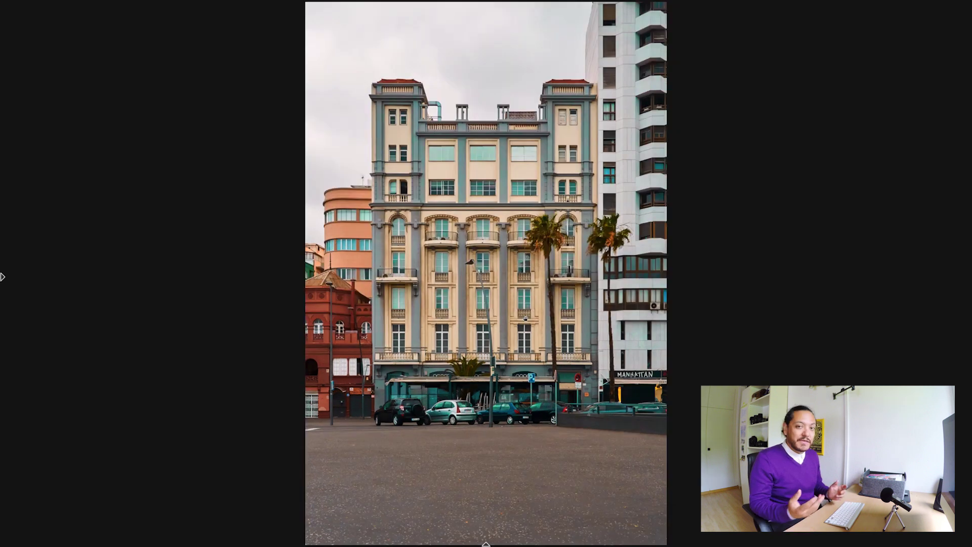
left_click(2, 277)
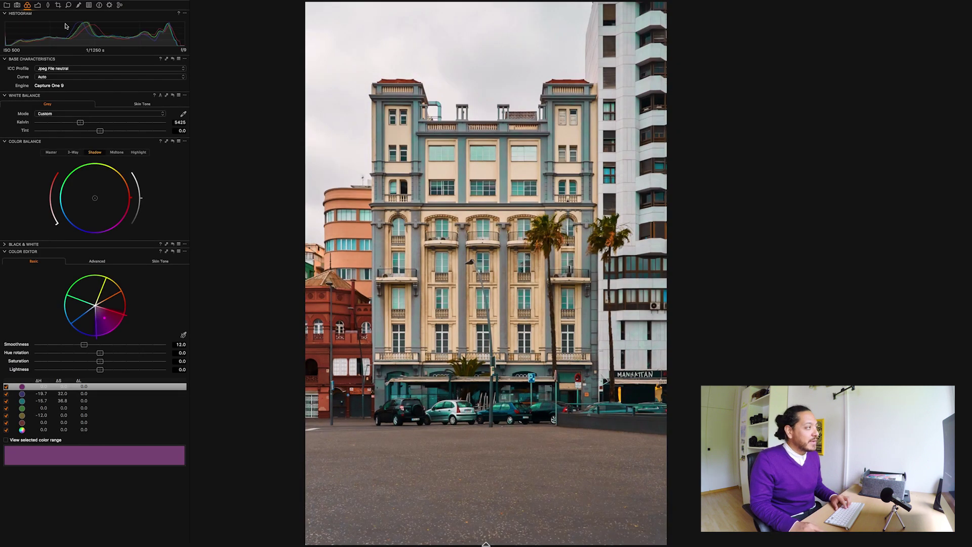
left_click(58, 6)
left_click(71, 23)
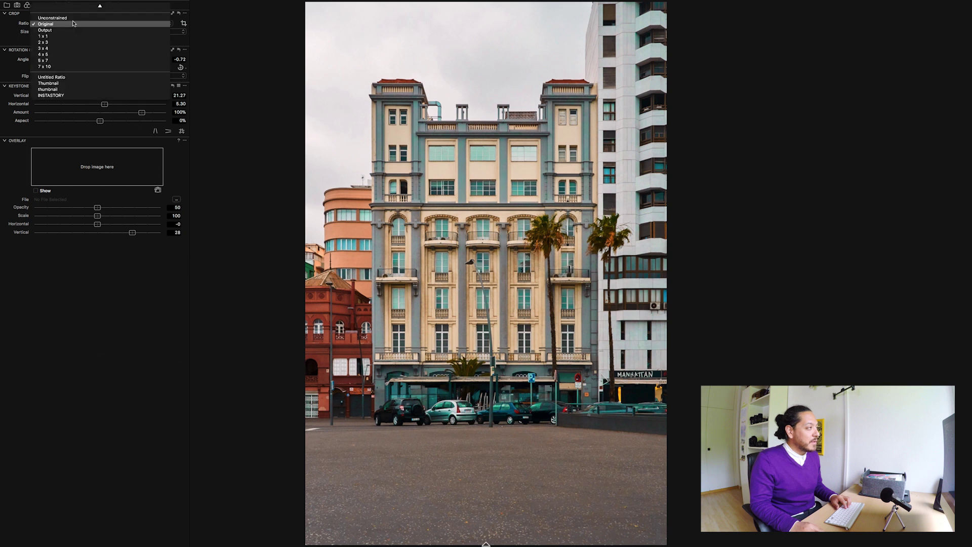
left_click(71, 35)
Commit the square crop and restore the tools panel
left_click(2, 277)
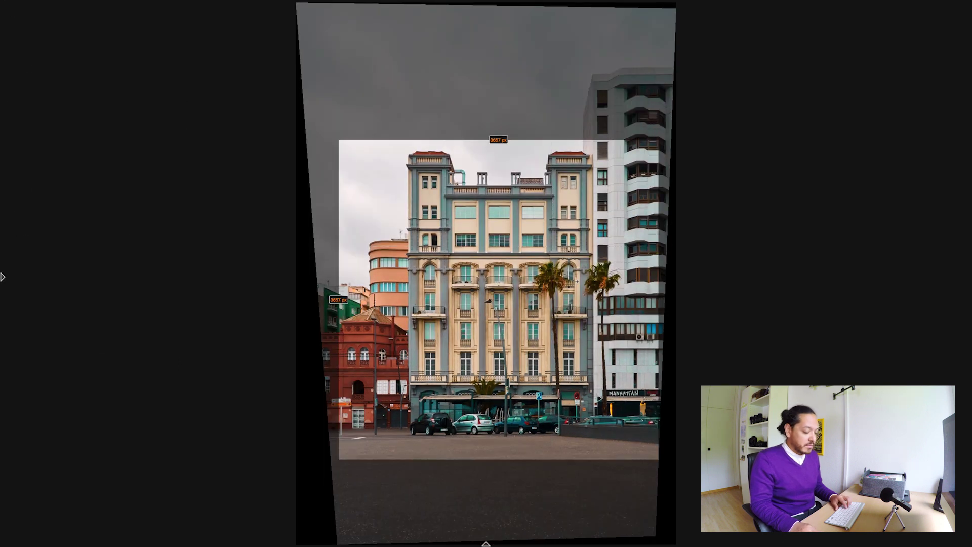
key("Return")
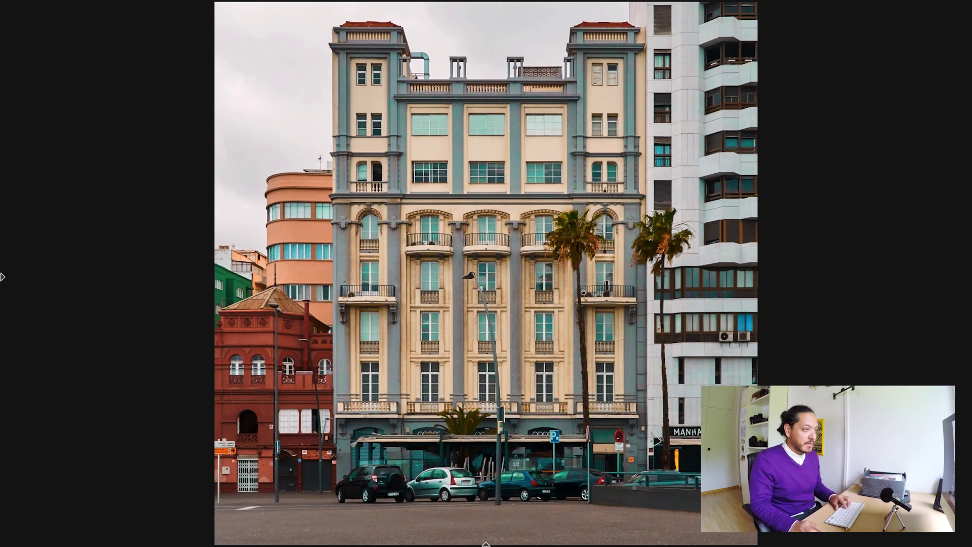
left_click(2, 278)
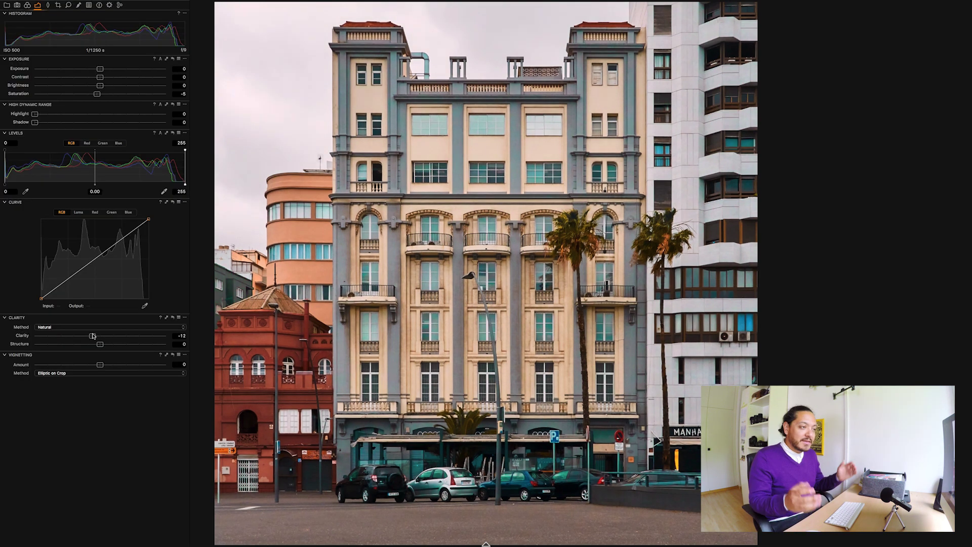